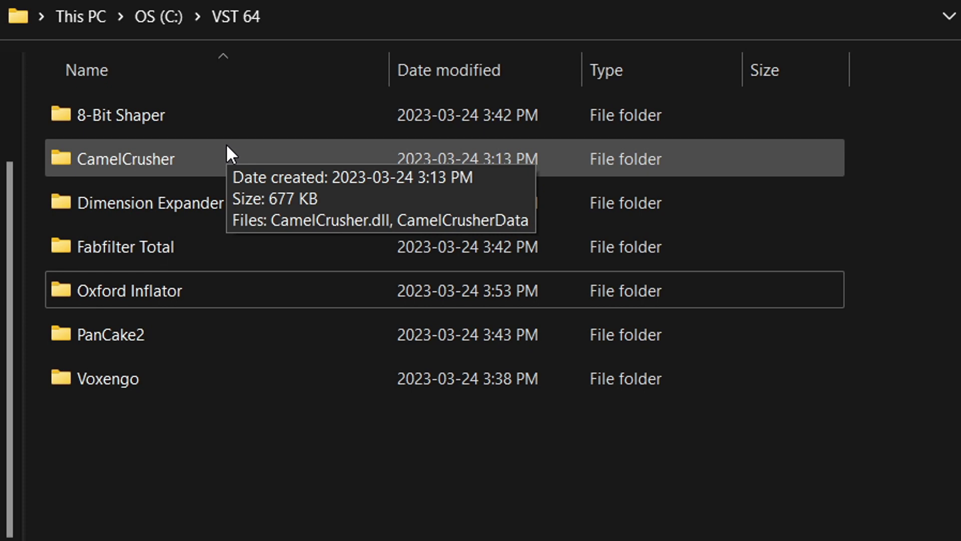
Copy CamelCrusher.dll into C:\Program Files\VSTPlugins, approving the administrator prompt
{"action": "double_click", "coordinate": [139, 157]}
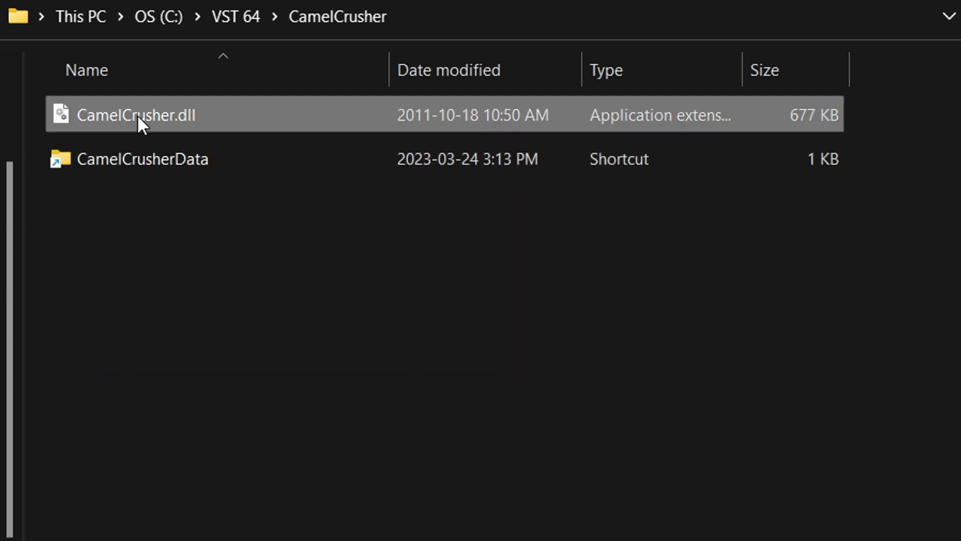
{"action": "right_click", "coordinate": [137, 114]}
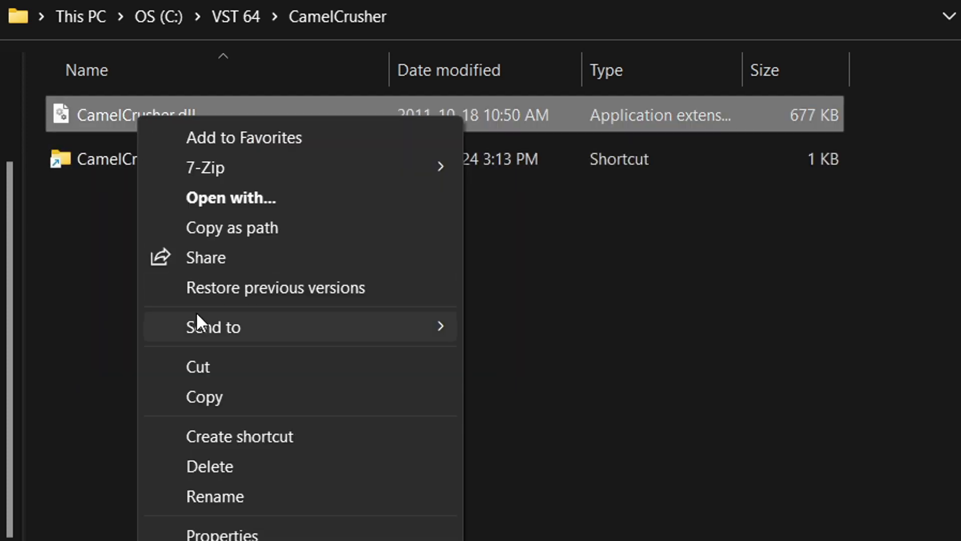
{"action": "left_click", "coordinate": [212, 394]}
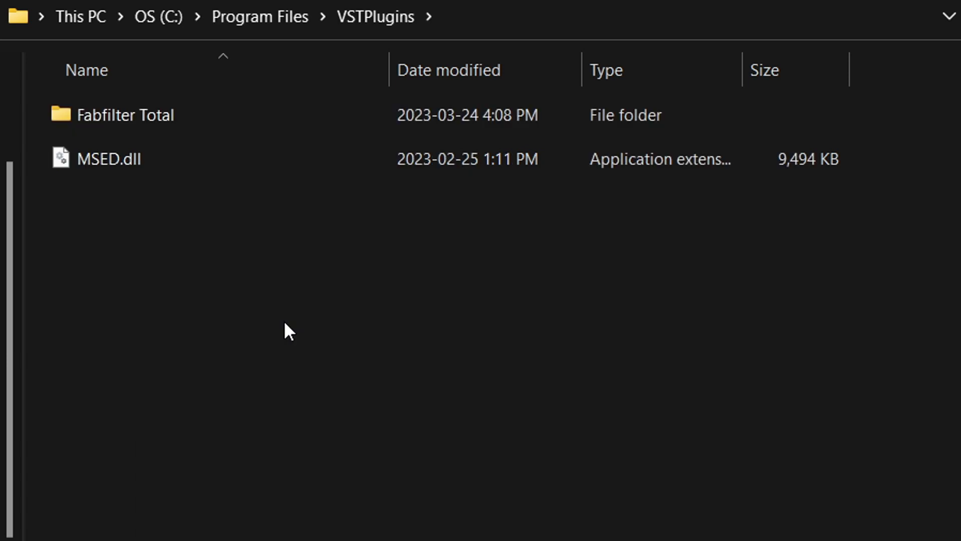
{"action": "right_click", "coordinate": [224, 259]}
{"action": "left_click", "coordinate": [310, 449]}
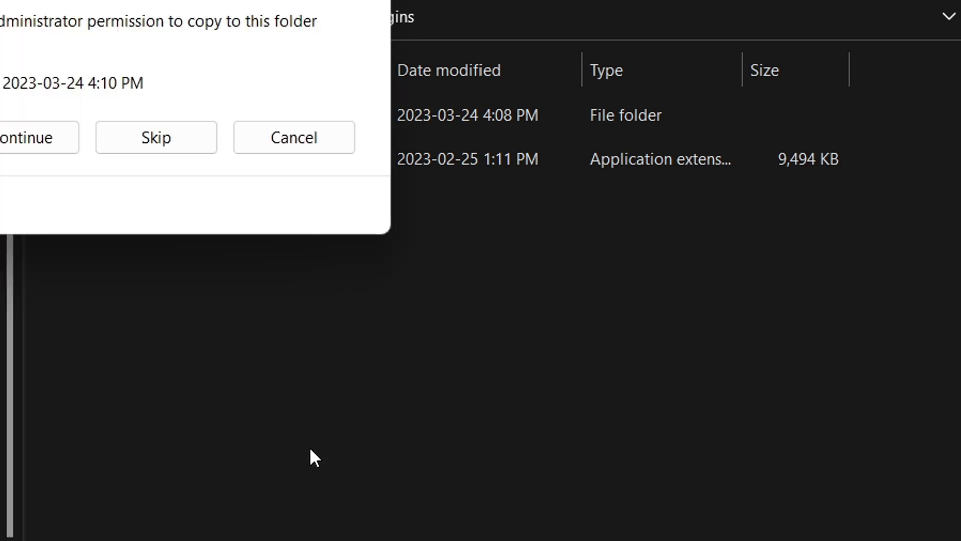
{"action": "left_click", "coordinate": [40, 144]}
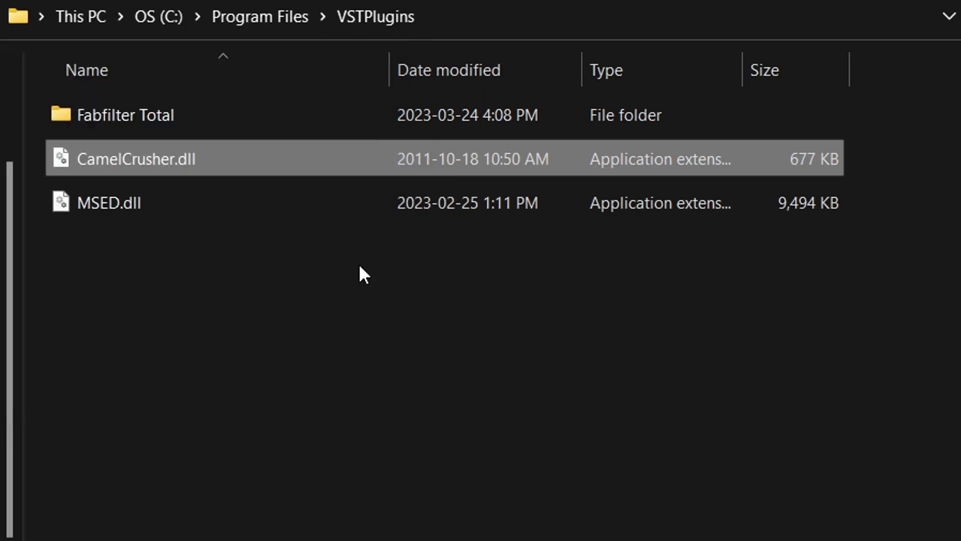
{"action": "key", "text": "alt+Tab"}
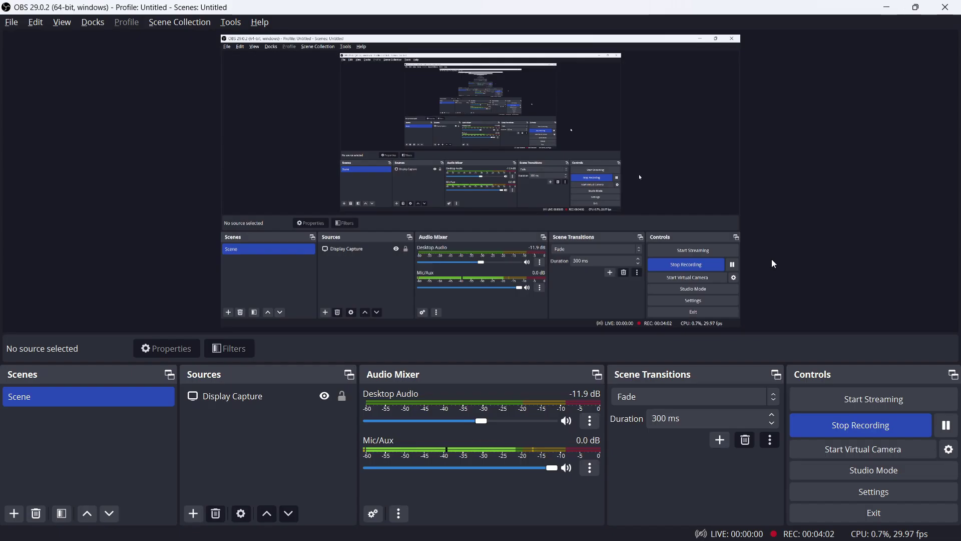
Open Mic/Aux filters and check the VST 2.x Plug-in filter's plug-in list
{"action": "right_click", "coordinate": [589, 467]}
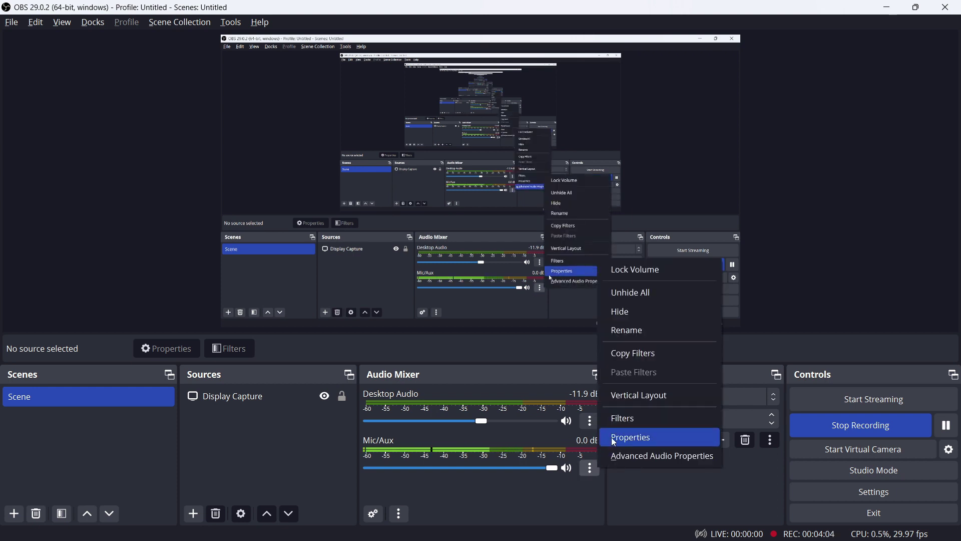
{"action": "left_click", "coordinate": [623, 418]}
{"action": "left_click", "coordinate": [311, 166]}
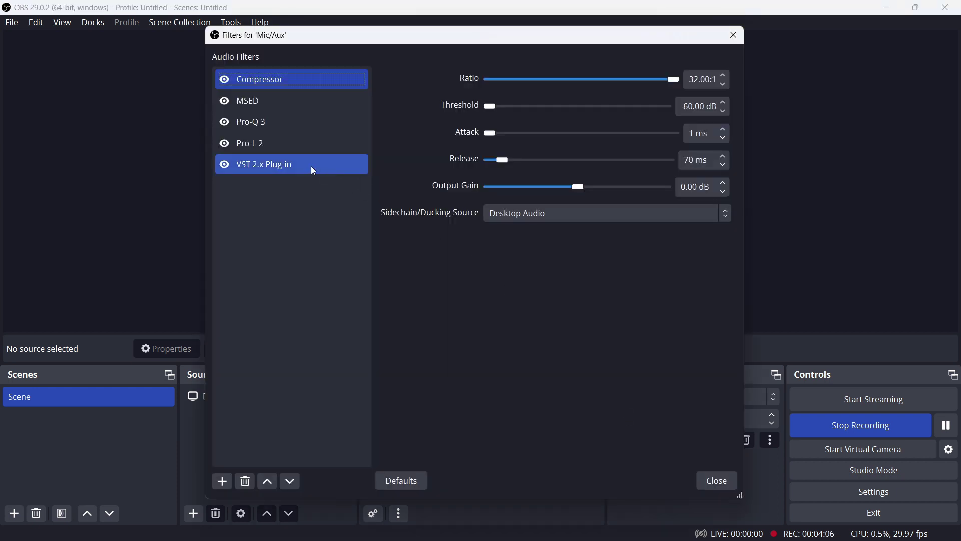
{"action": "left_click", "coordinate": [525, 79]}
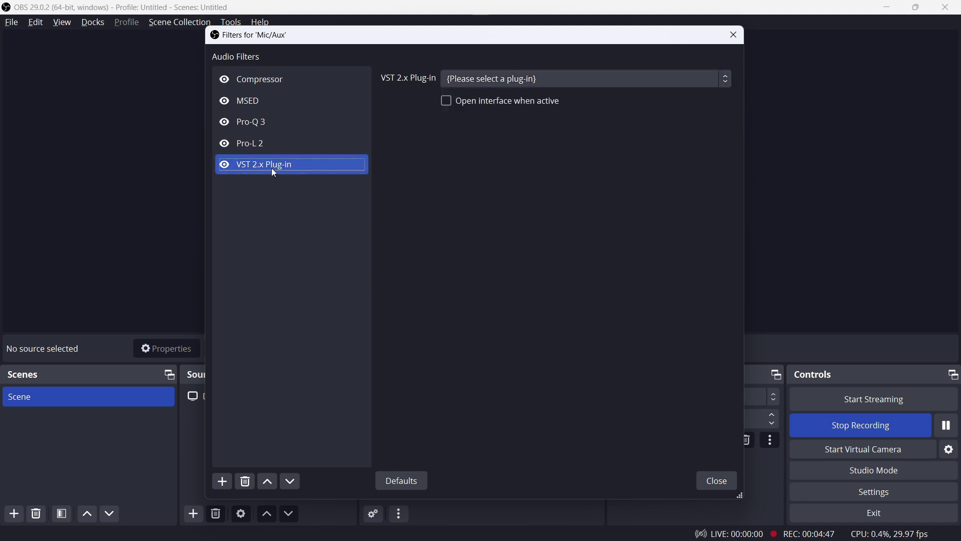
Remove the unconfigured VST 2.x Plug-in filter from Mic/Aux and view the Compressor settings
{"action": "left_click", "coordinate": [246, 482]}
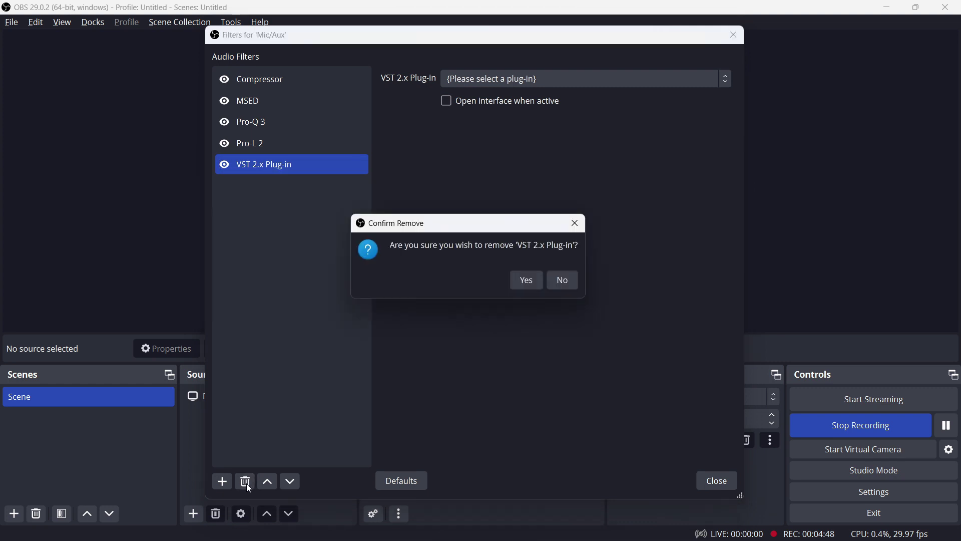
{"action": "left_click", "coordinate": [526, 280]}
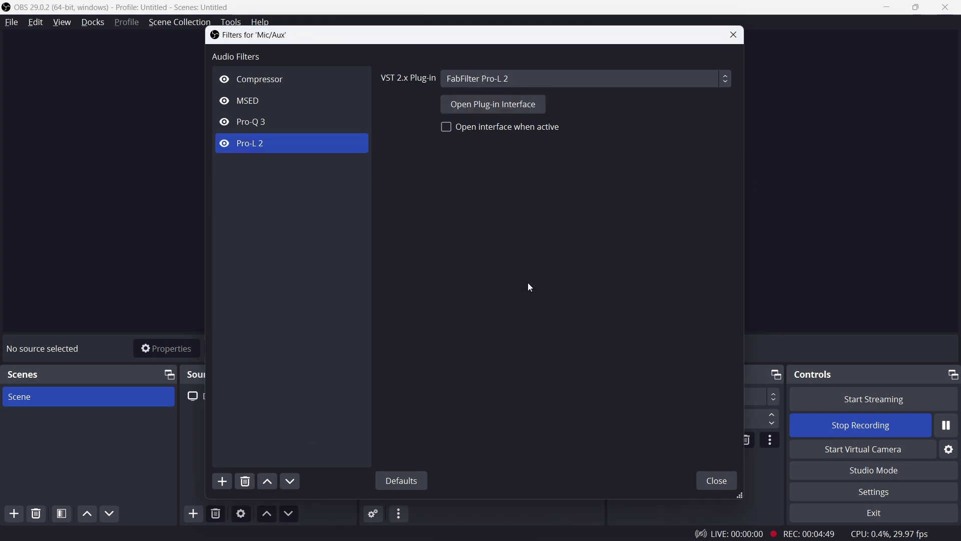
{"action": "left_click", "coordinate": [314, 81]}
Move through the MSED filter and open the FabFilter Pro-Q 3 plug-in interface
{"action": "key", "text": "Down"}
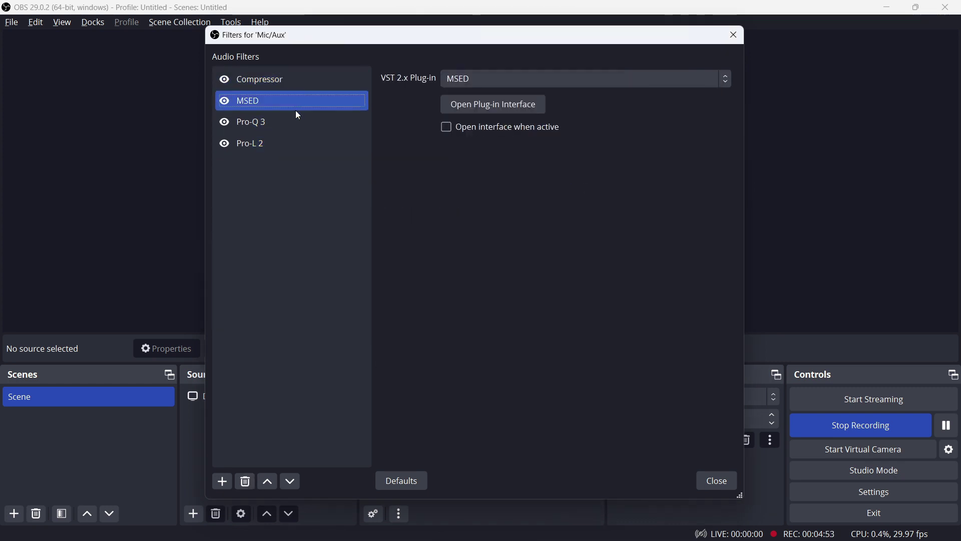
{"action": "left_click", "coordinate": [297, 123]}
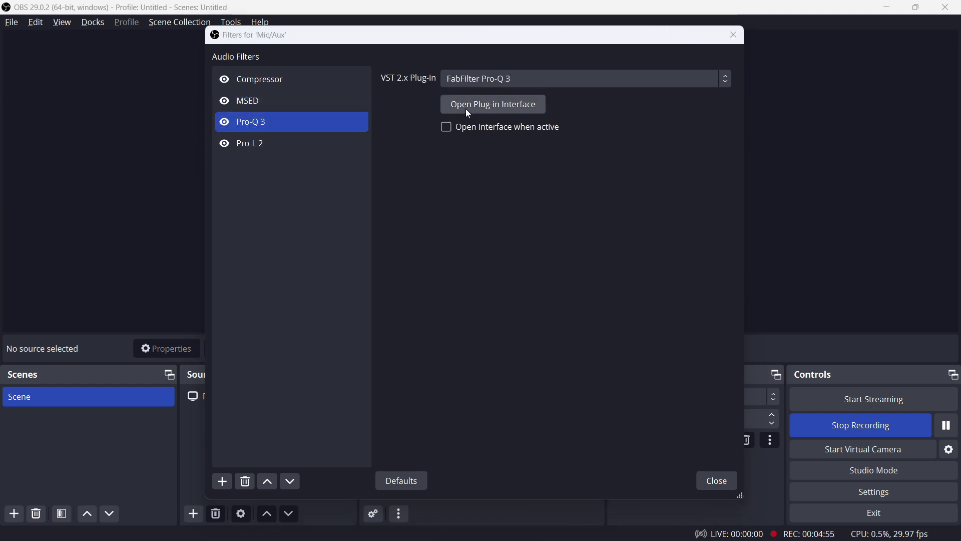
{"action": "left_click", "coordinate": [493, 104]}
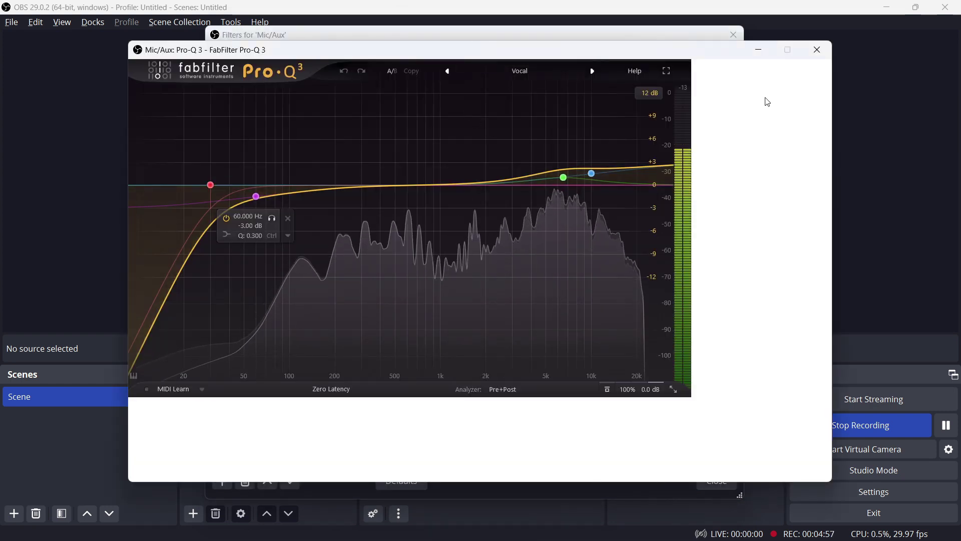